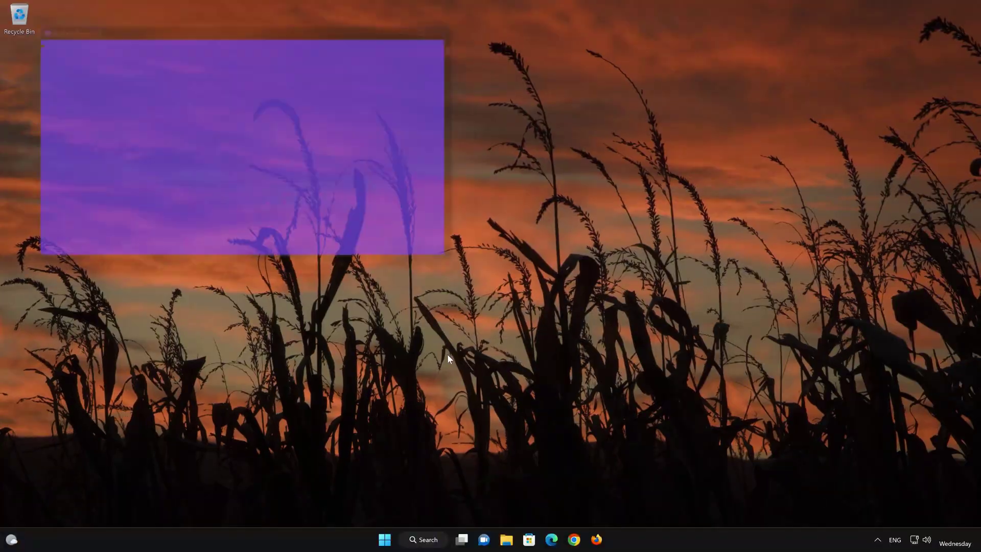
# - Run Dism /Online /Cleanup-Image /RestoreHealth in the administrator PowerShell window, placed near the middle of the desktop
pyautogui.moveTo(268, 23); pyautogui.dragTo(527, 128)
pyautogui.write('D')
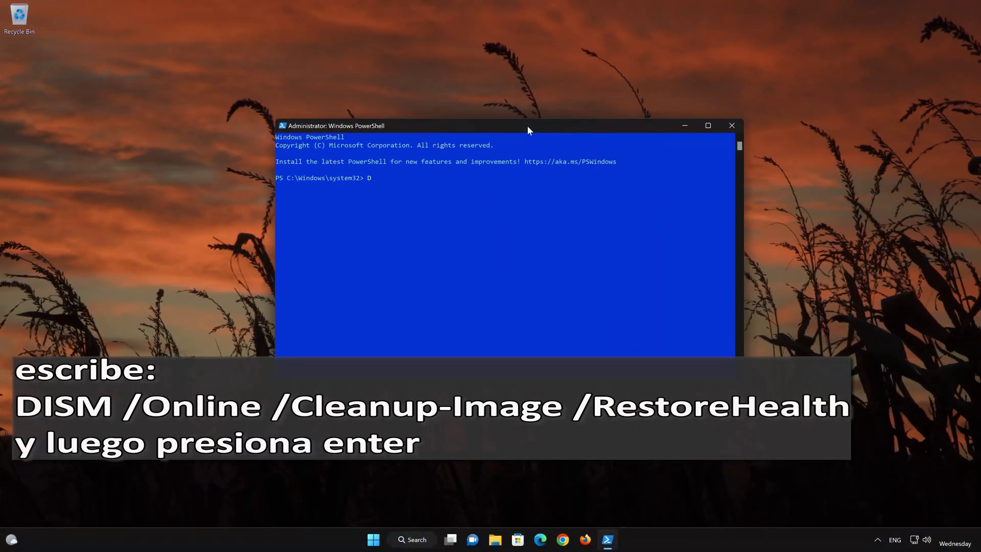
pyautogui.write('ism /Online')
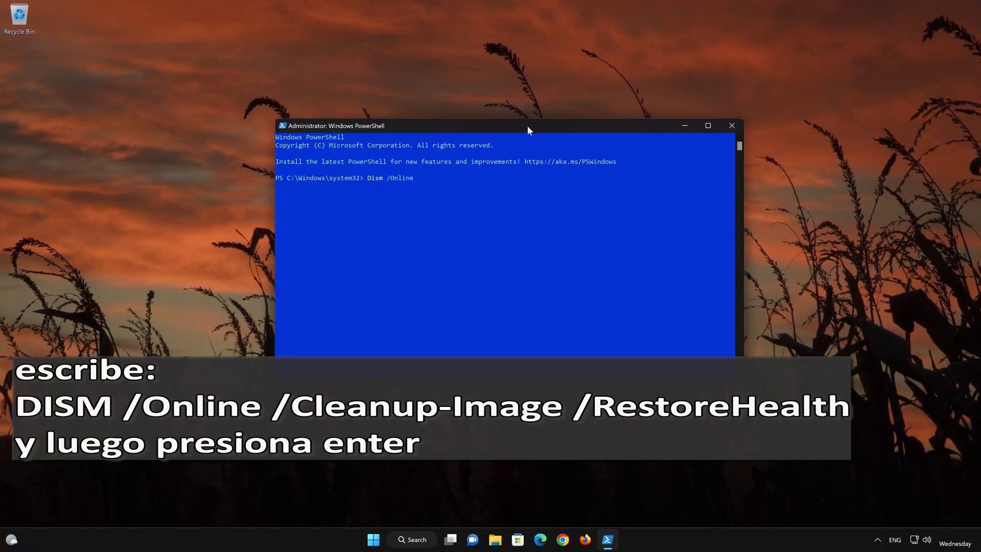
pyautogui.write(' /')
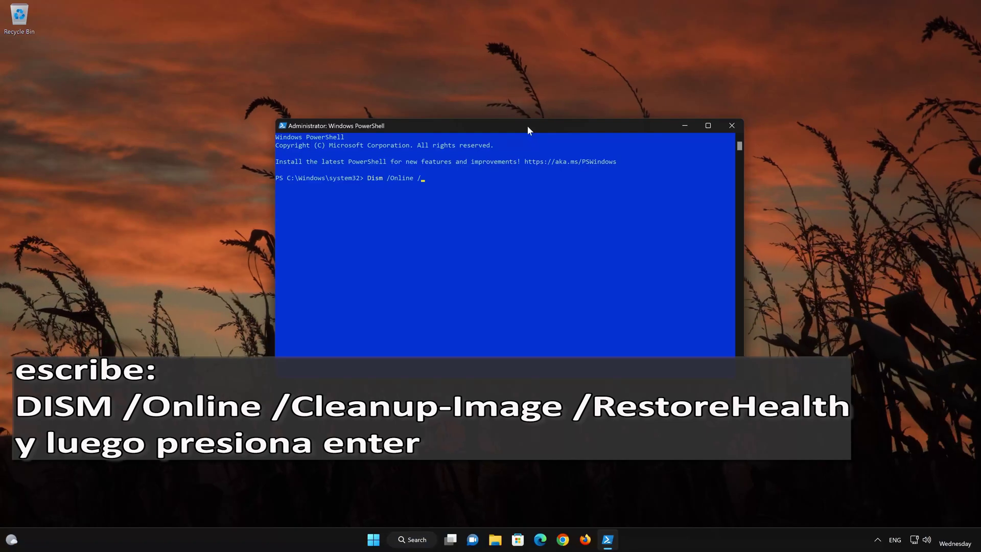
pyautogui.write('Cleanu')
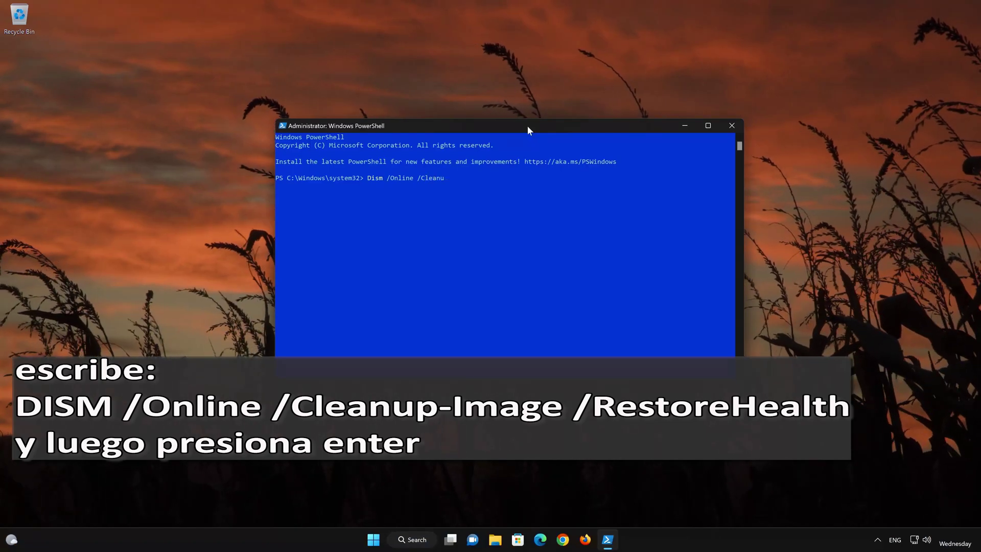
pyautogui.write('p-Image /Rest')
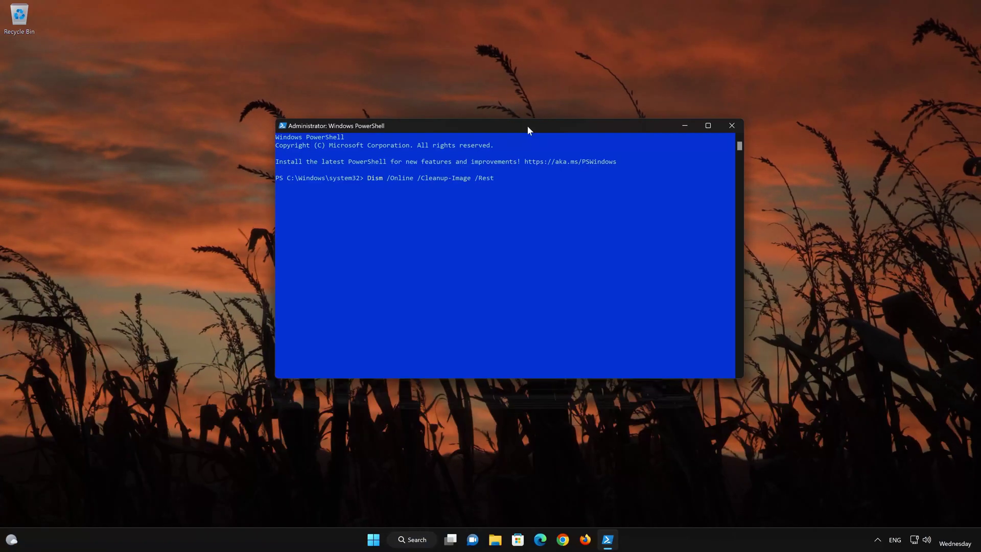
pyautogui.write('oreHealth')
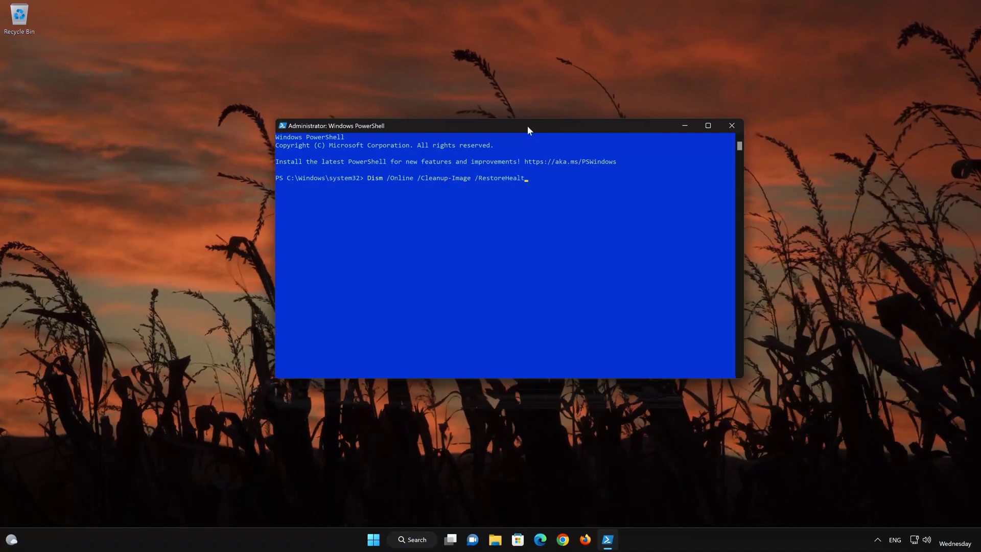
pyautogui.press('Return')
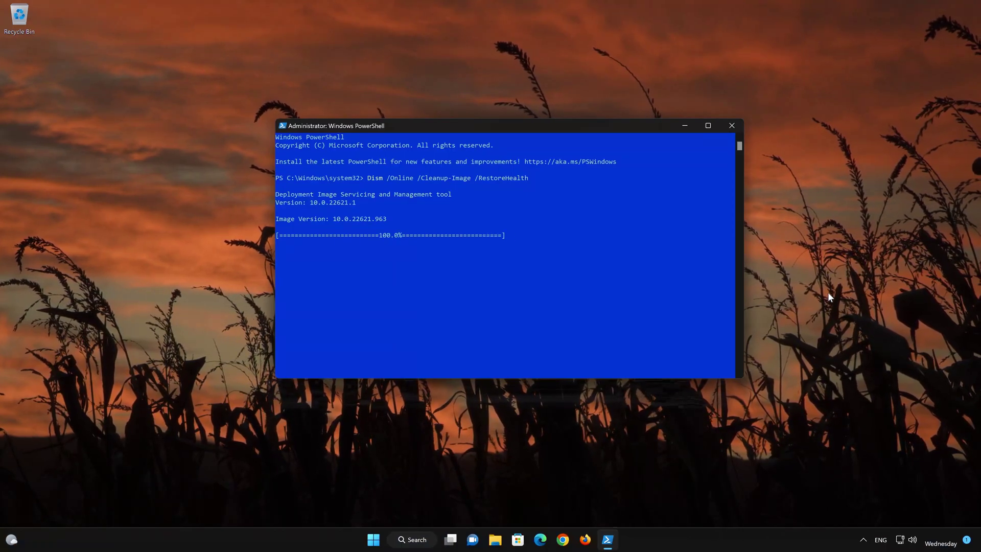
# - Close the PowerShell session with the exit command
pyautogui.write('e')
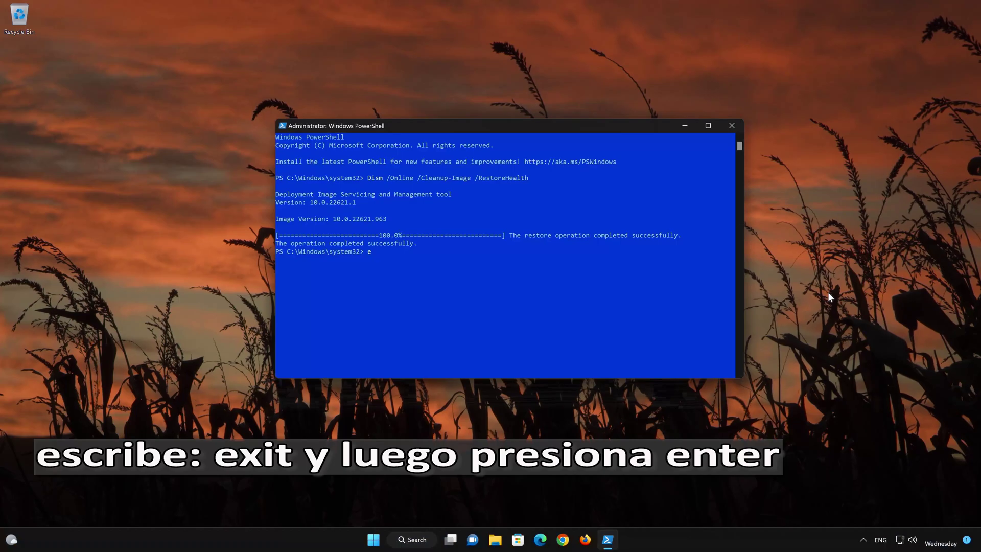
pyautogui.write('xi')
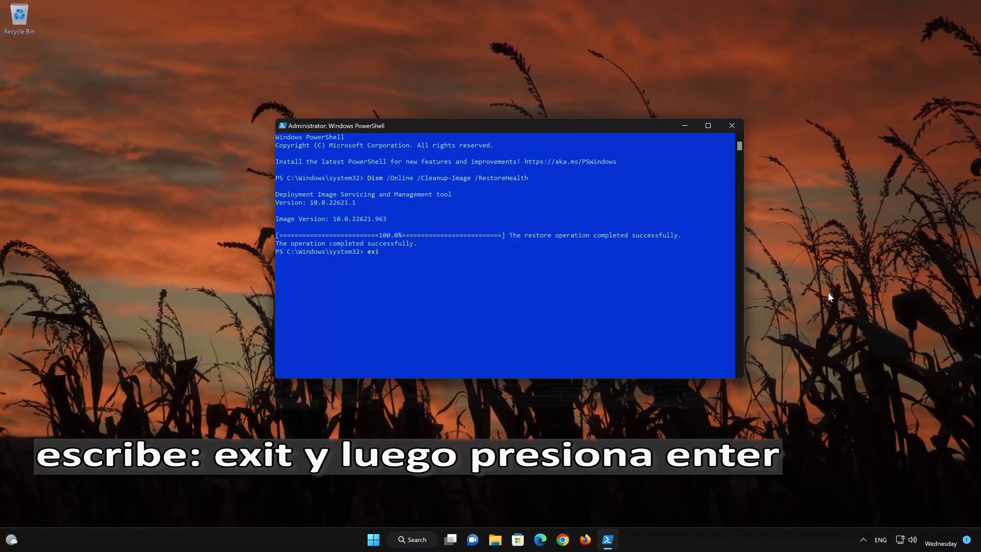
pyautogui.write('t')
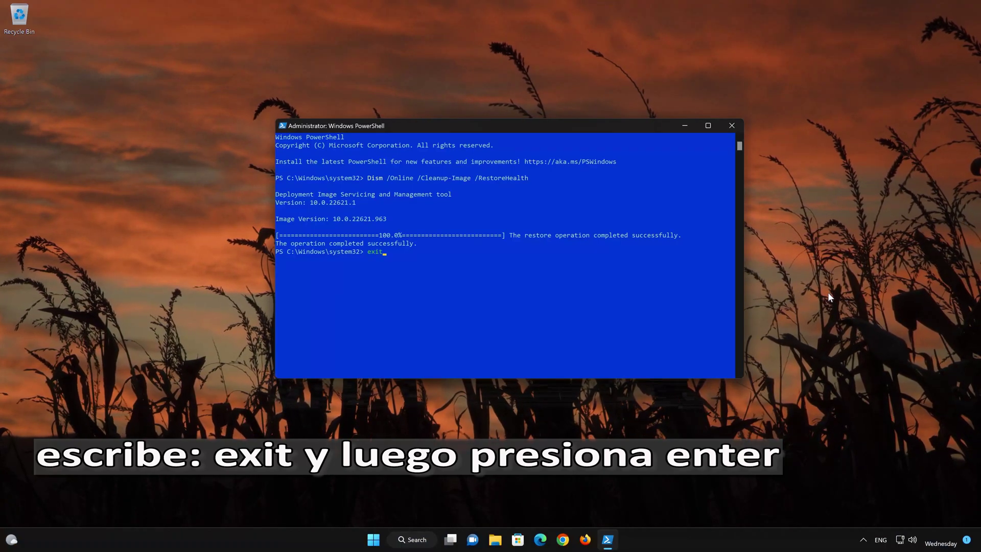
pyautogui.press('Return')
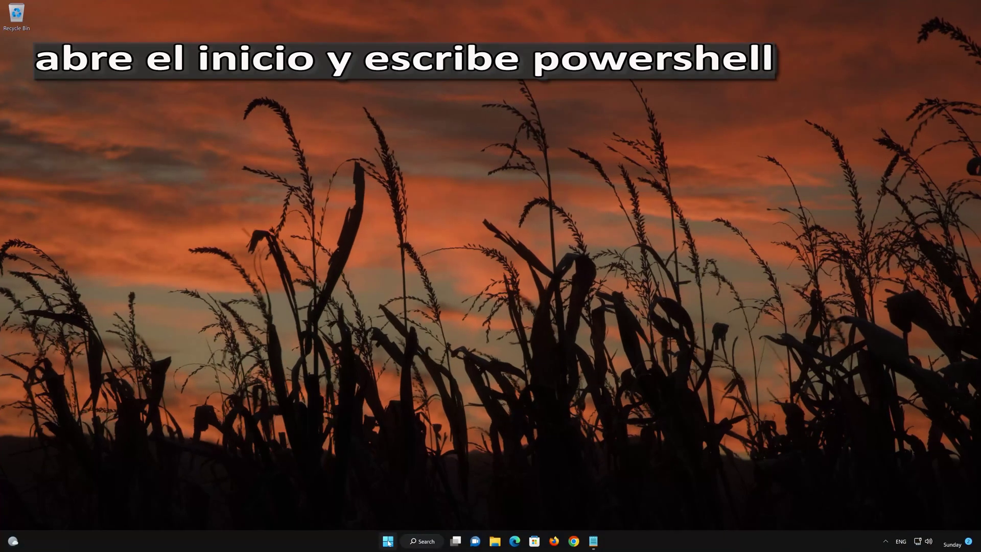
# - Search for powershell, run Windows PowerShell as administrator with the permission request approved, and move its window toward the middle of the desktop
pyautogui.click(388, 541)
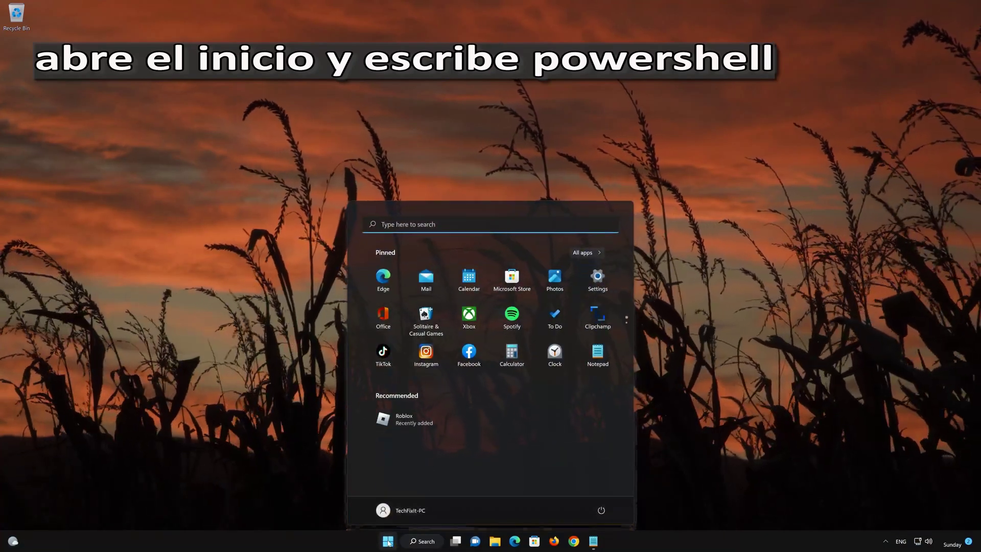
pyautogui.write('p')
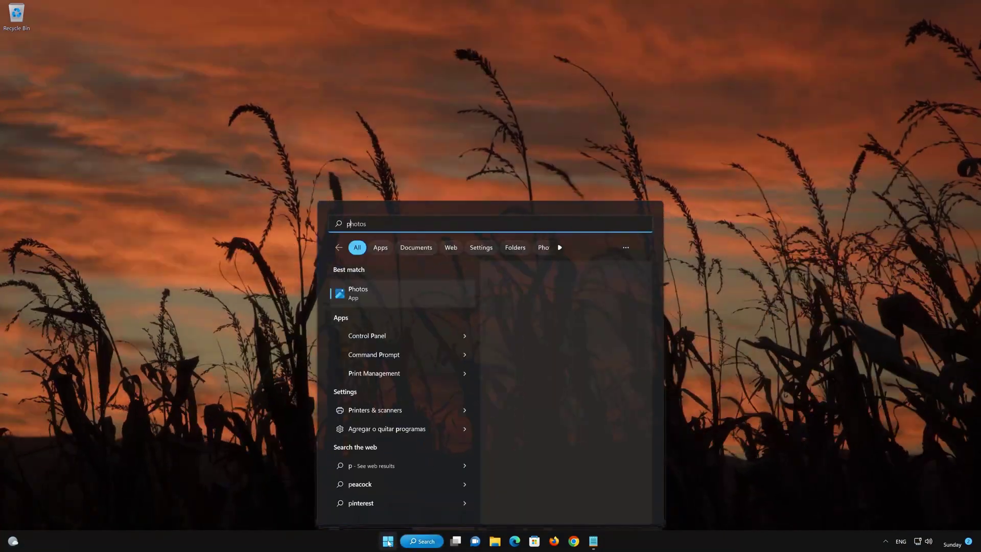
pyautogui.write('owers')
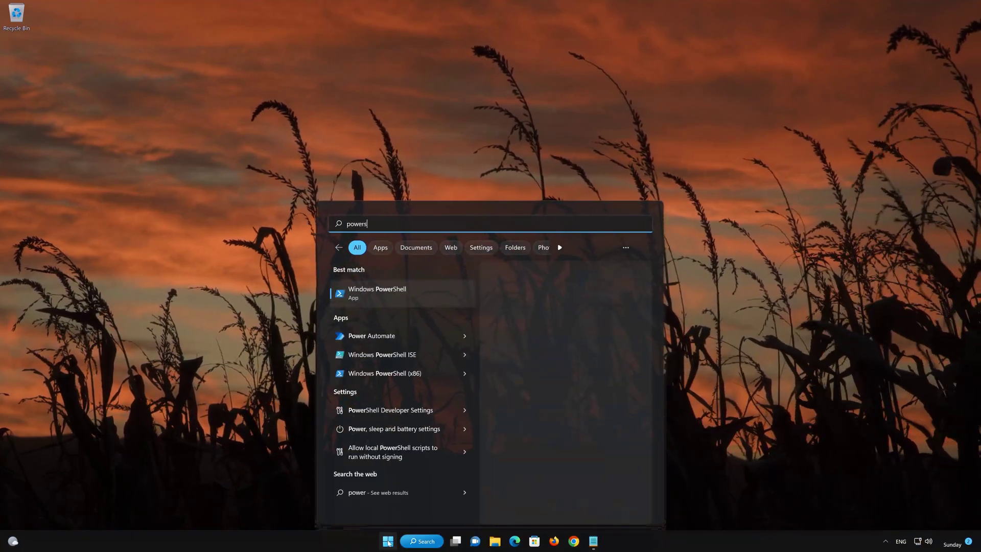
pyautogui.write('hell')
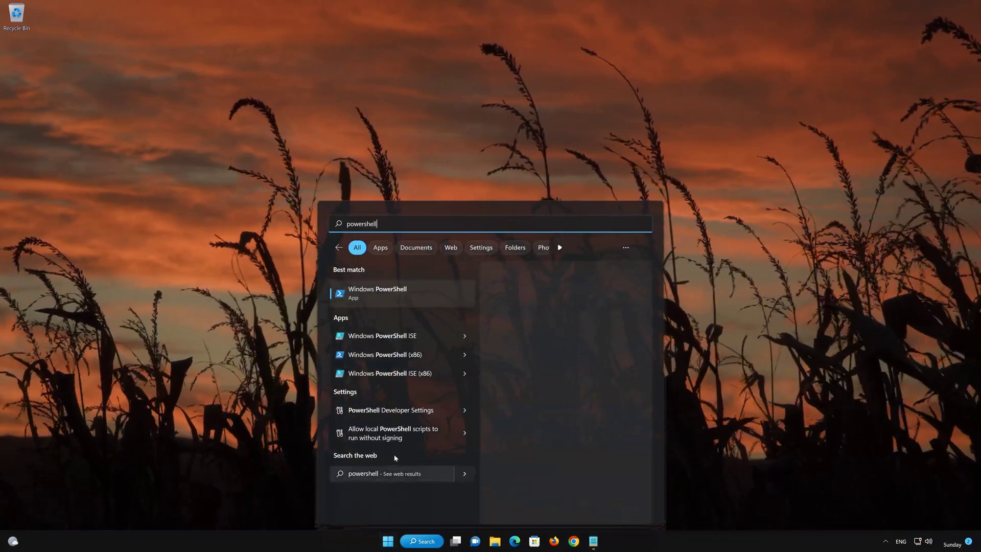
pyautogui.rightClick(422, 291)
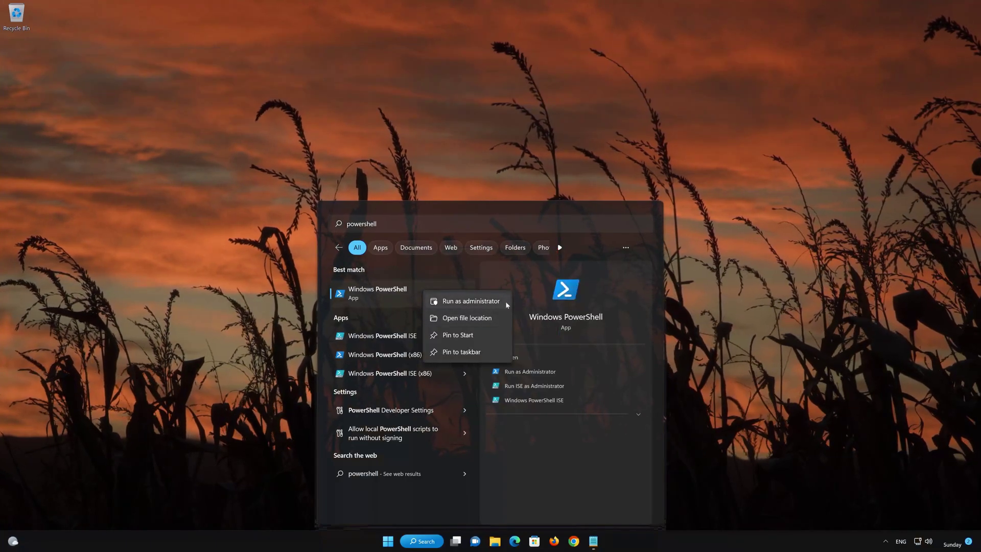
pyautogui.click(493, 303)
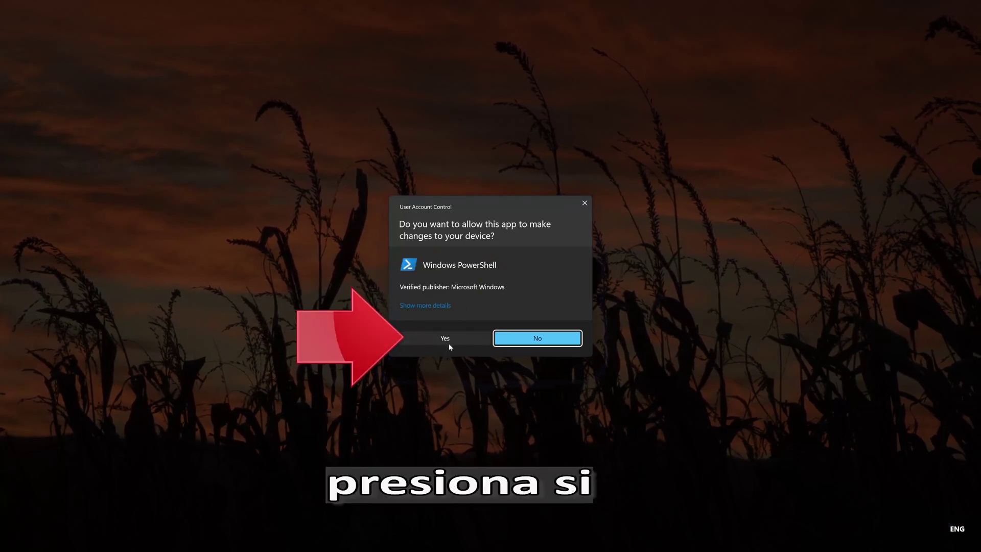
pyautogui.click(453, 342)
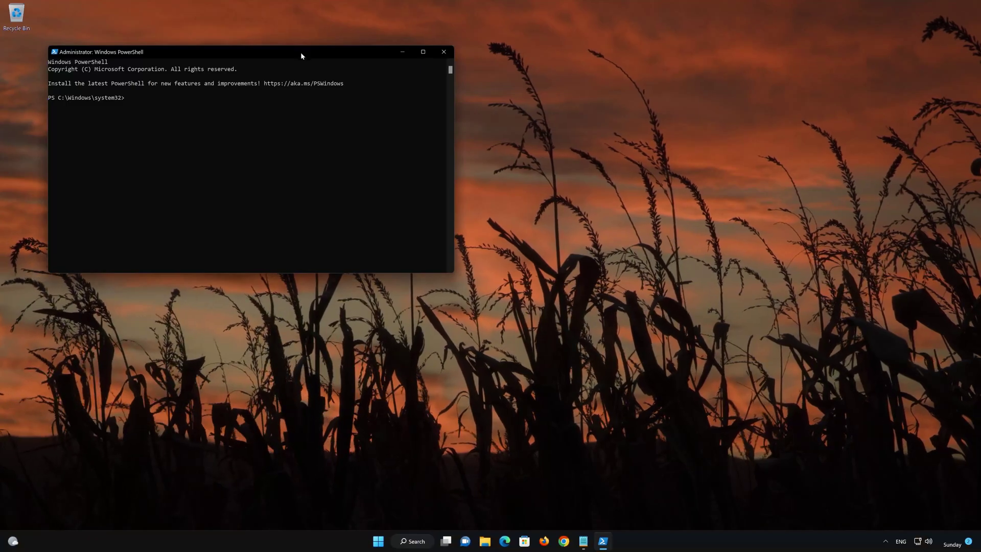
pyautogui.moveTo(301, 51); pyautogui.dragTo(572, 141)
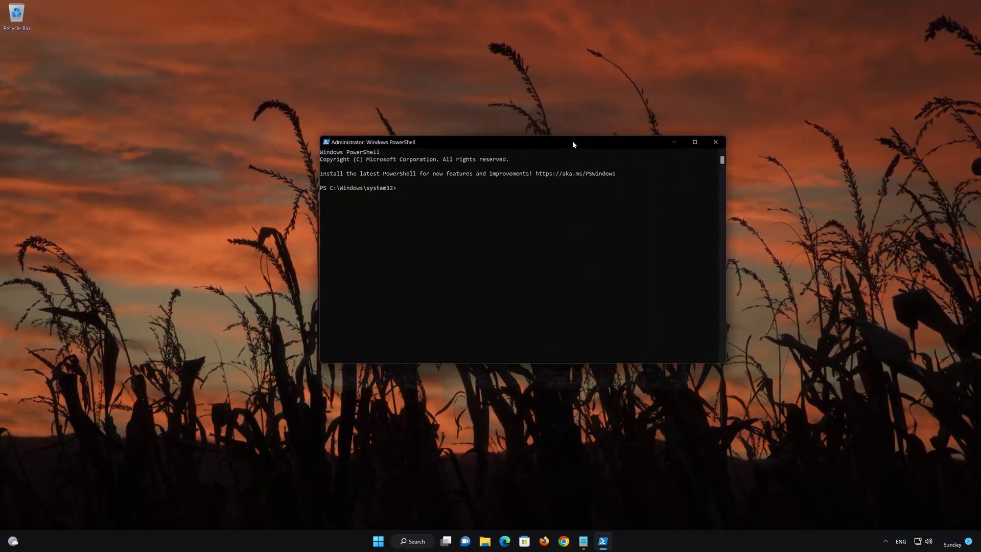
# - Copy the whole list of update-reset commands from the untitled Notepad document and minimize Notepad
pyautogui.click(583, 542)
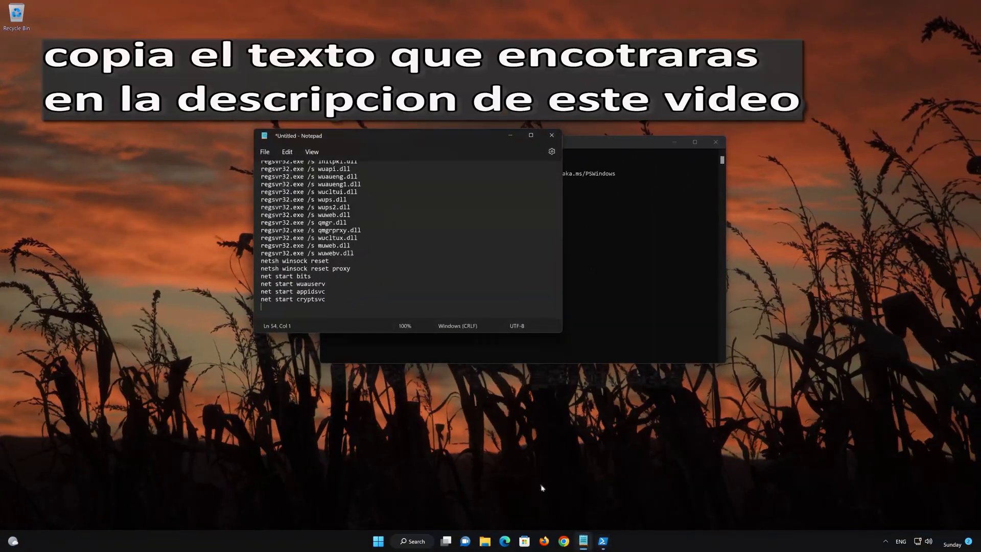
pyautogui.moveTo(329, 319); pyautogui.dragTo(297, 153)
pyautogui.rightClick(295, 191)
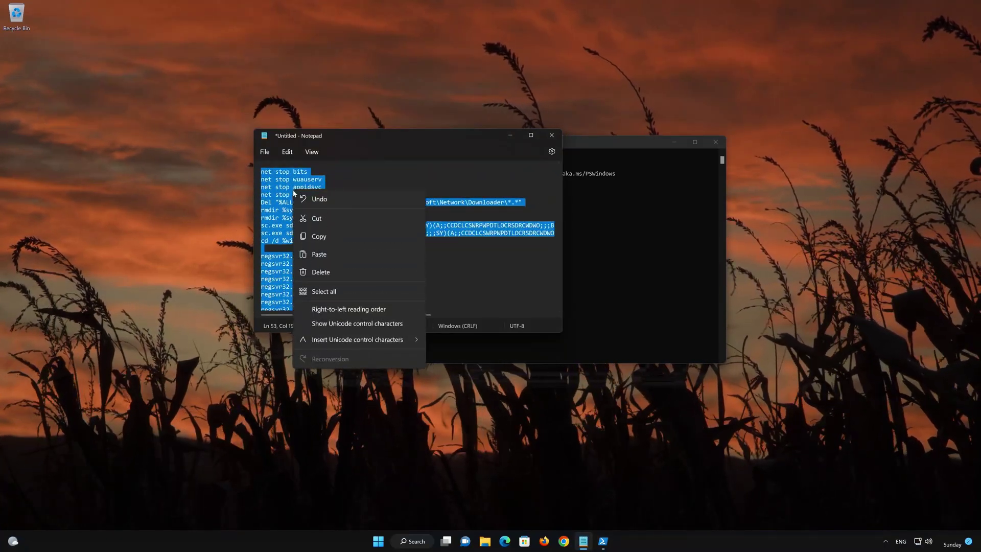
pyautogui.click(317, 237)
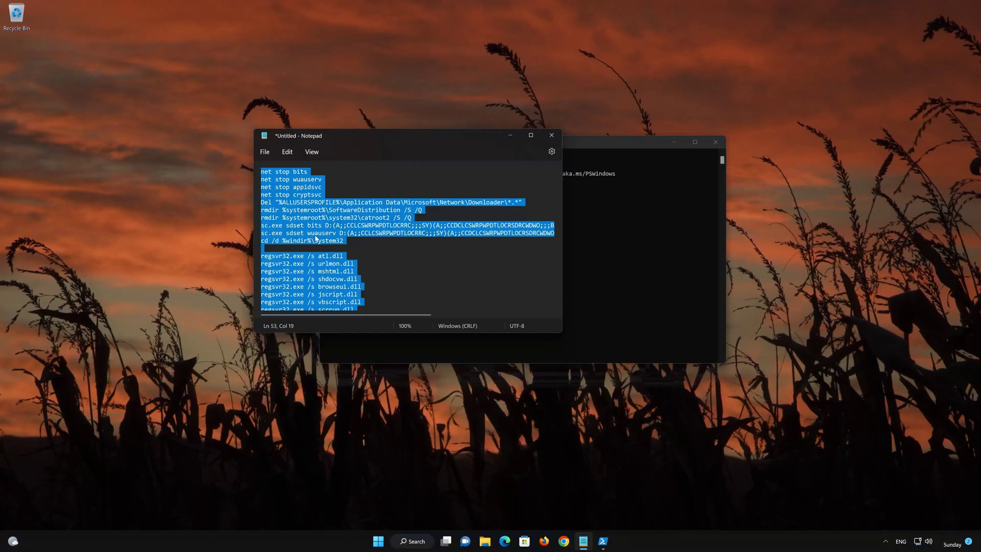
pyautogui.click(510, 135)
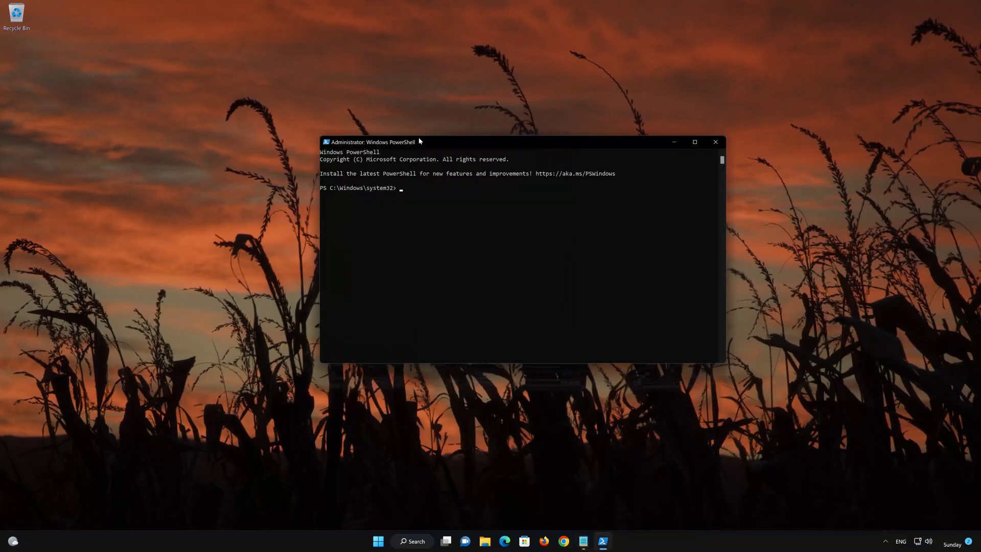
# - Paste the copied commands into the administrator PowerShell window to run them, and end the session with exit
pyautogui.rightClick(427, 142)
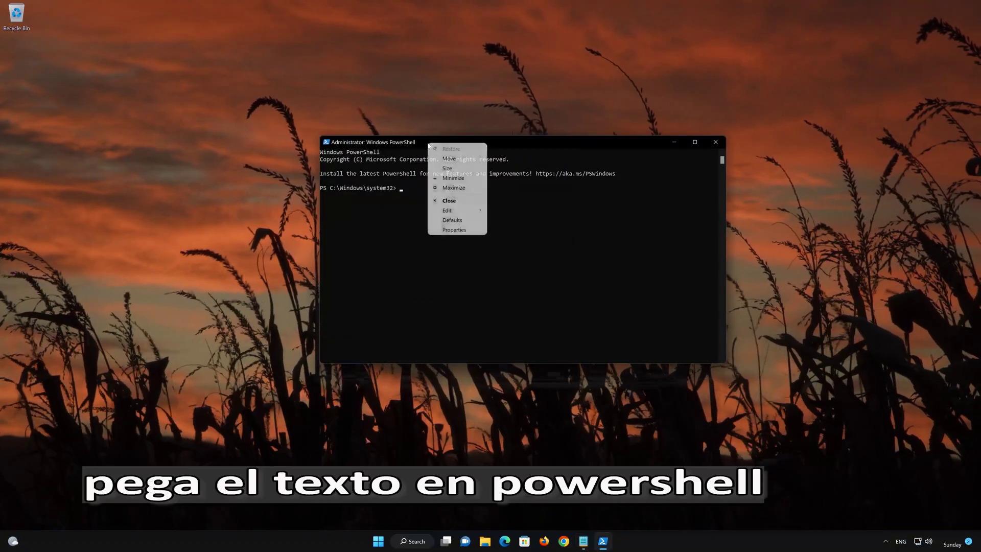
pyautogui.moveTo(455, 211)
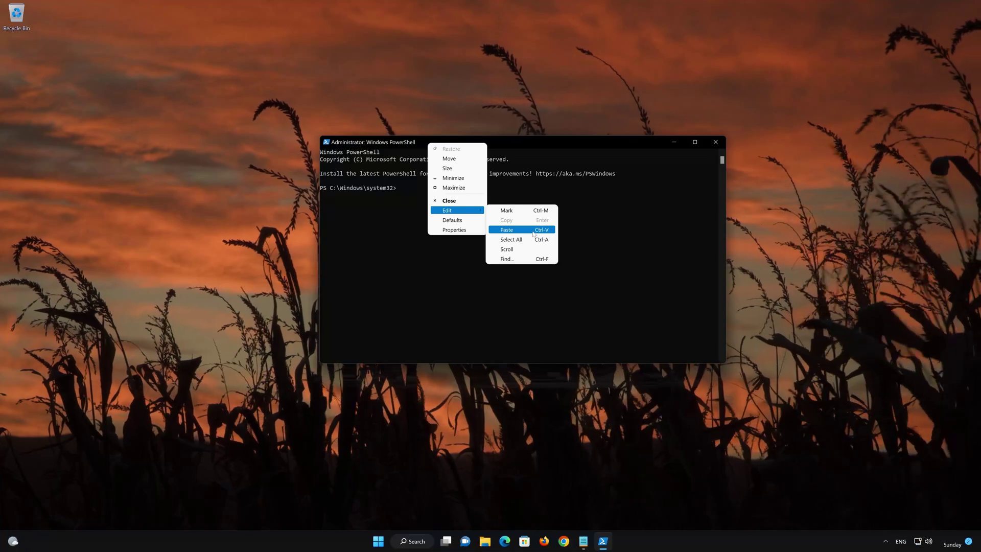
pyautogui.click(533, 234)
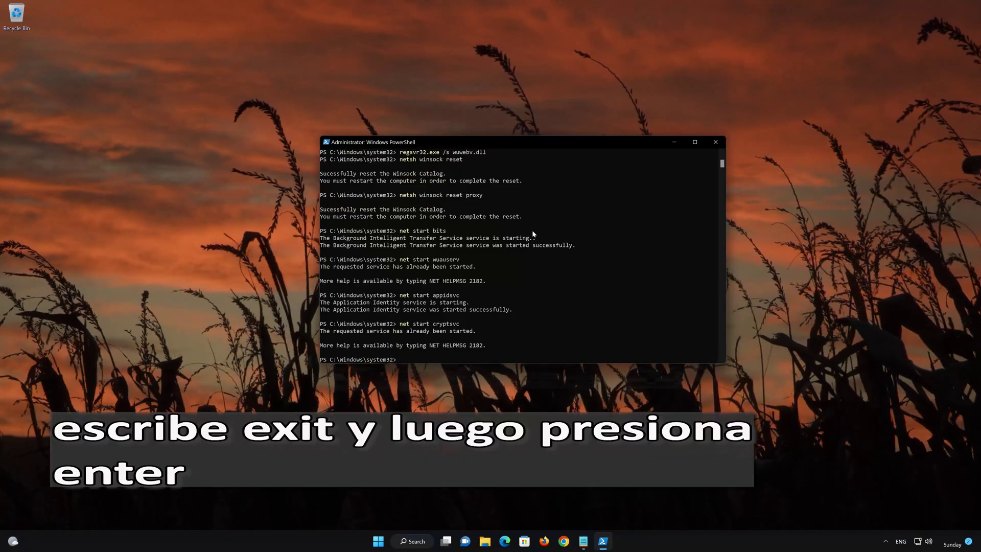
pyautogui.write('xit')
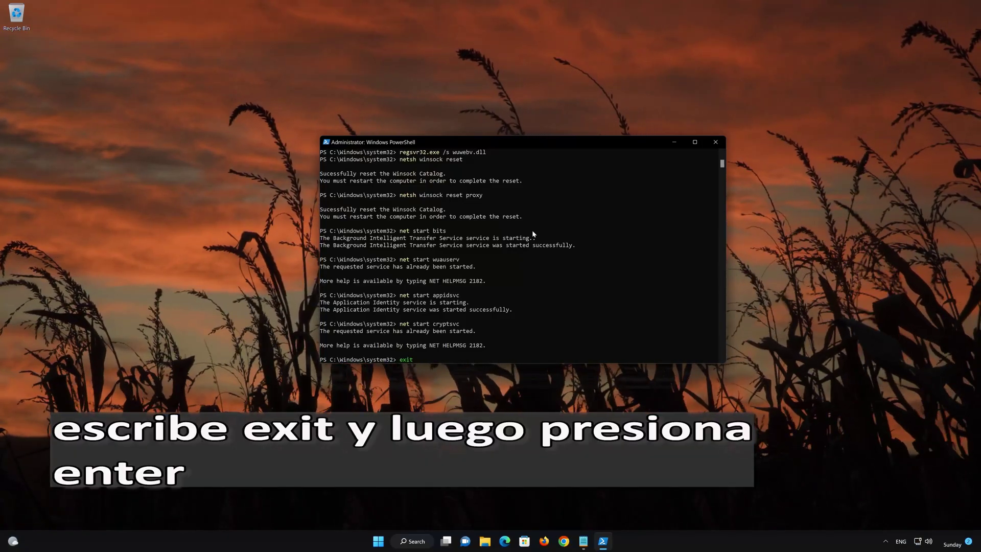
pyautogui.press('Return')
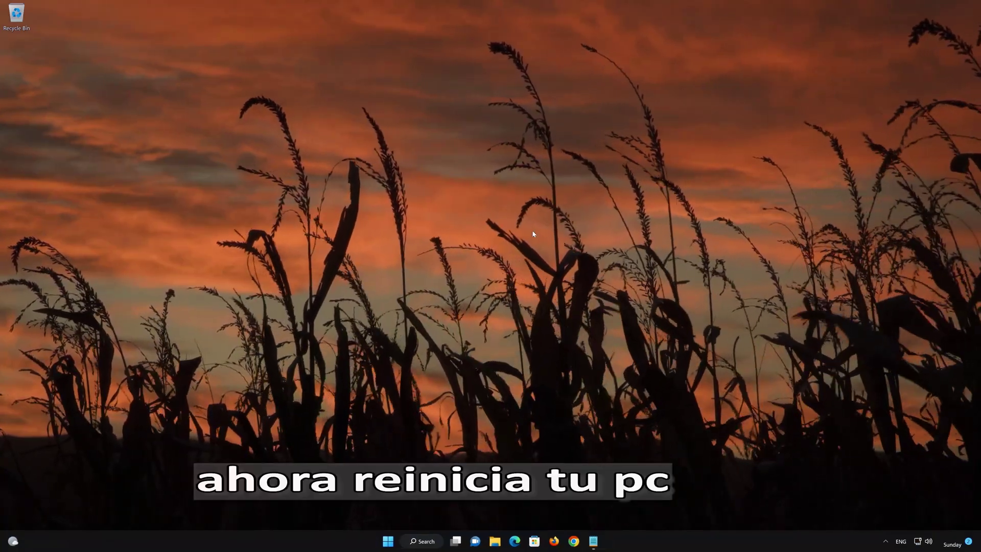
# - Restart the computer
pyautogui.click(390, 541)
pyautogui.click(601, 510)
pyautogui.click(602, 492)
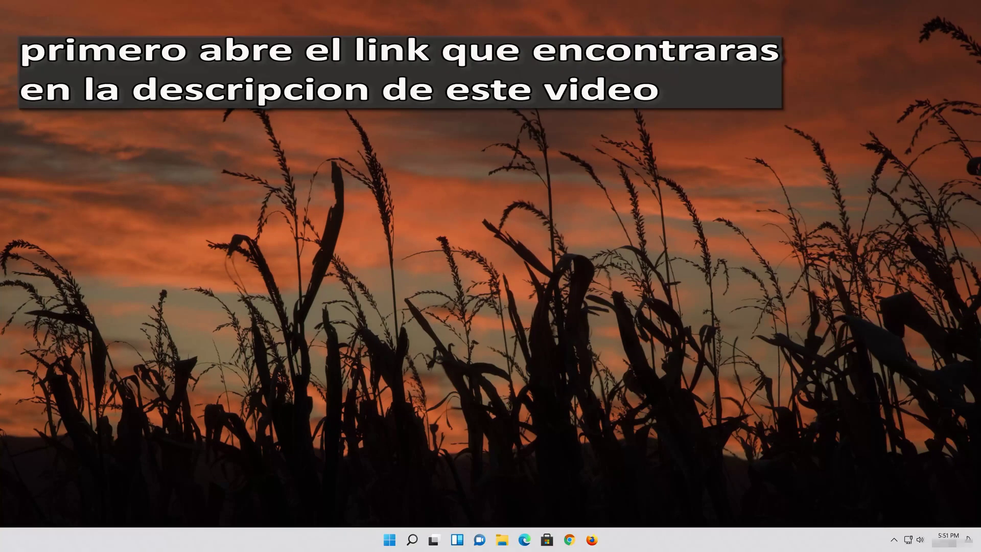
pyautogui.click(592, 540)
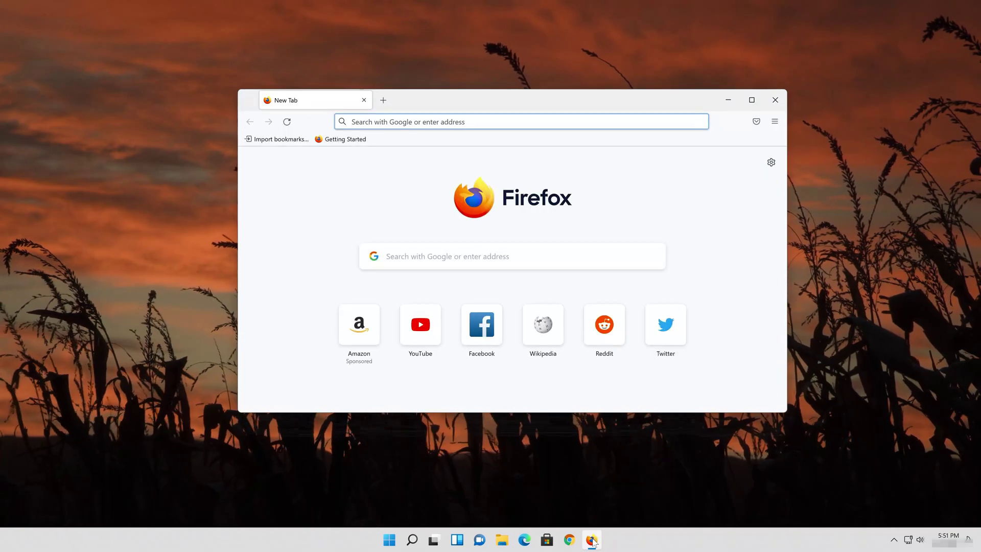
pyautogui.rightClick(478, 123)
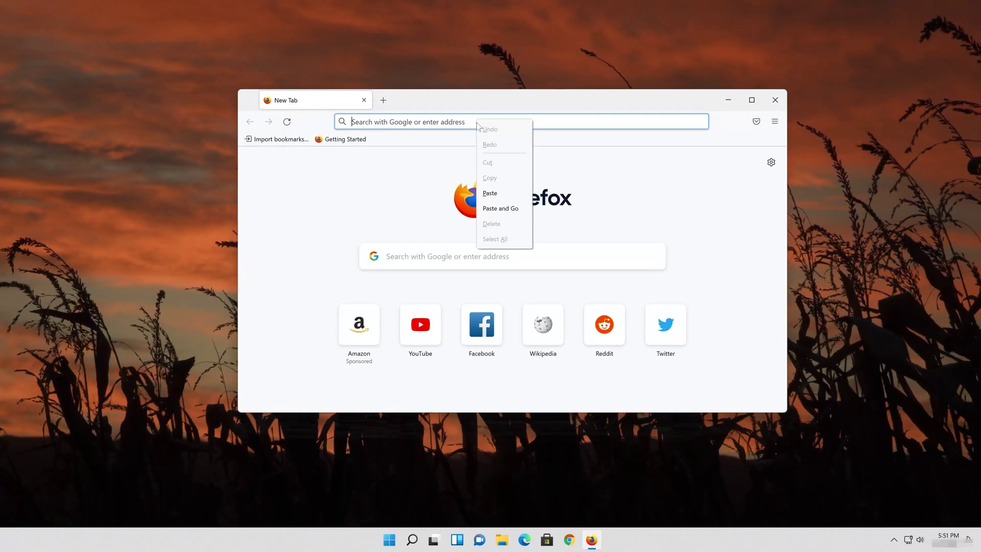
pyautogui.click(499, 208)
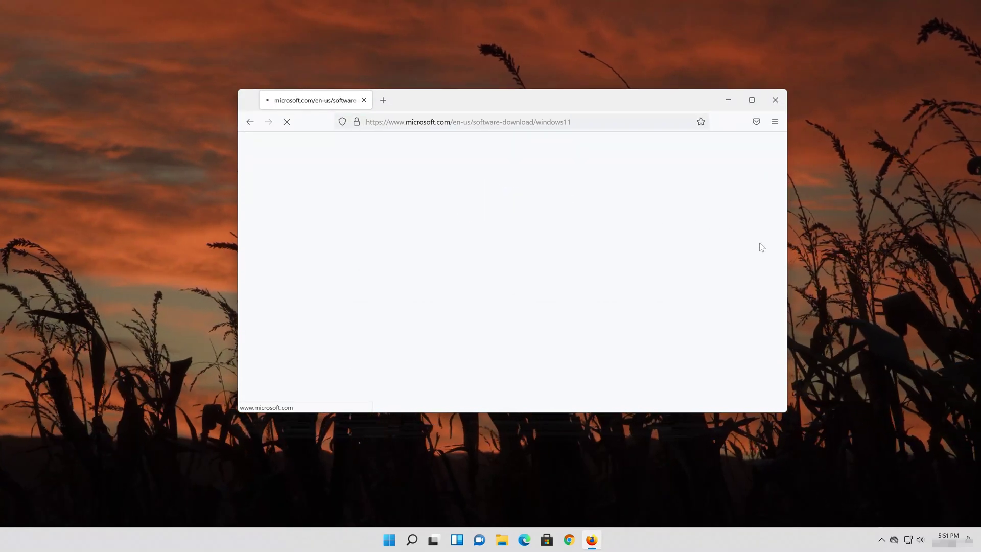
# - Download MediaCreationToolW11.exe from the Create Windows 11 Installation Media section, save the file, and close the browser
pyautogui.scroll(-7, 746, 249)
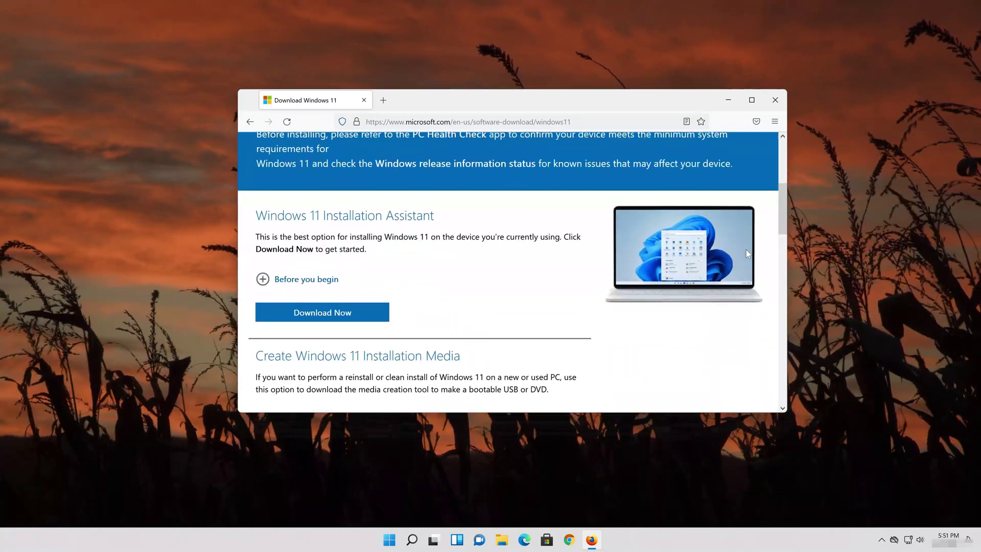
pyautogui.scroll(2, 748, 254)
pyautogui.scroll(1, 749, 254)
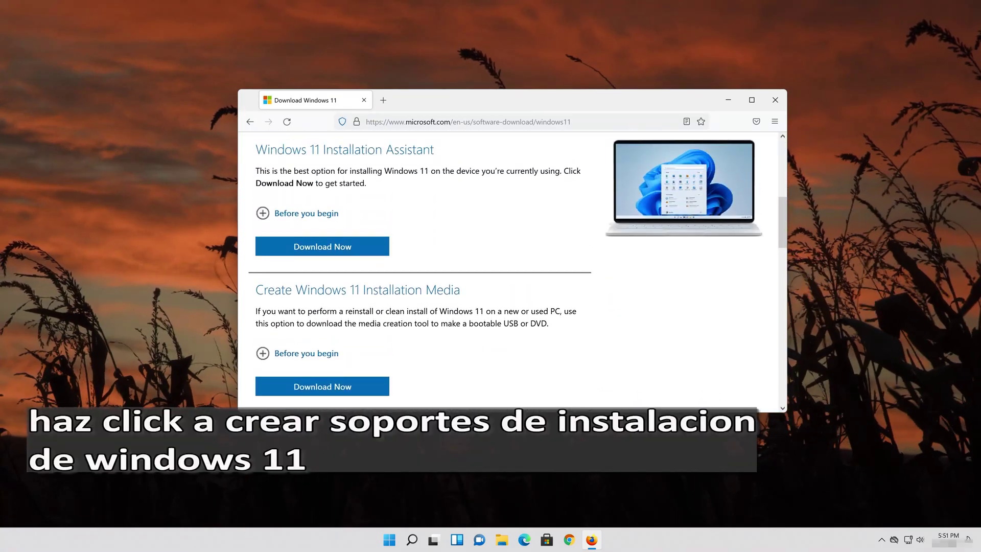
pyautogui.click(339, 395)
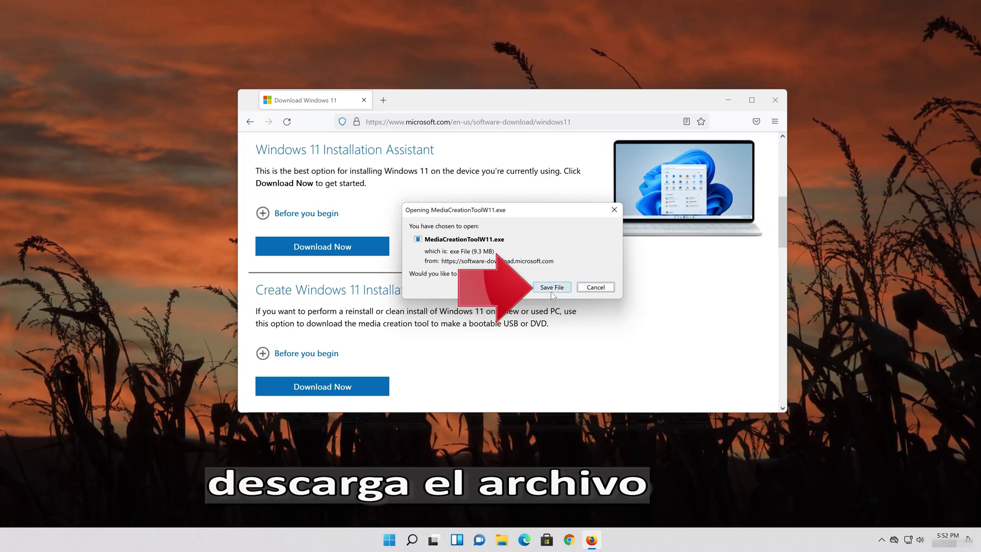
pyautogui.click(551, 291)
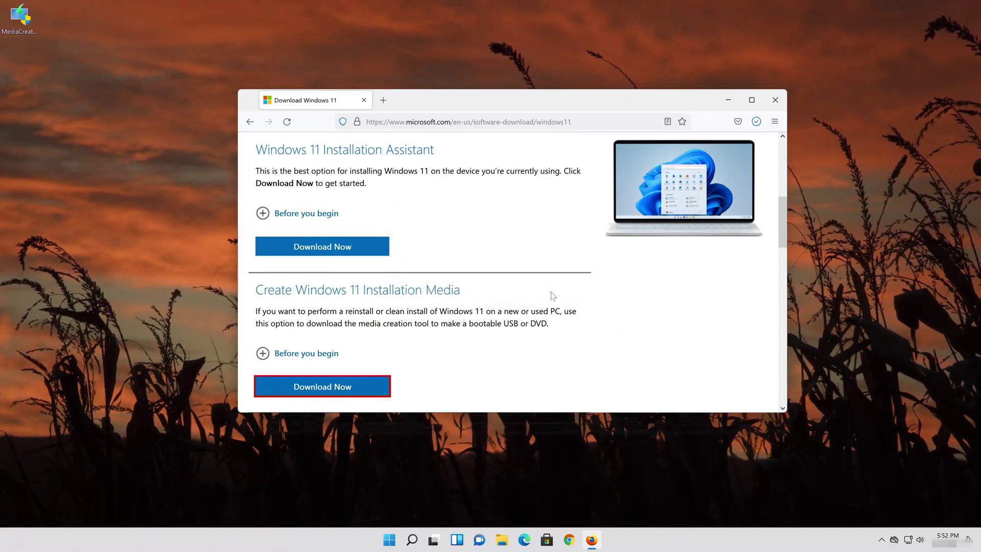
pyautogui.click(774, 106)
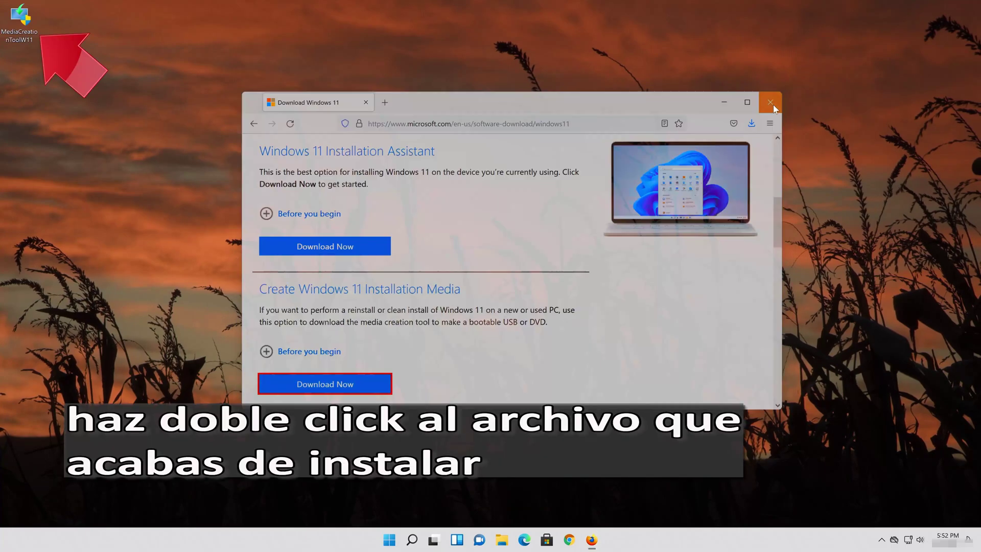
# - Launch the downloaded media creation tool with permission to make changes, accepting its license terms and the recommended language and edition
pyautogui.doubleClick(26, 28)
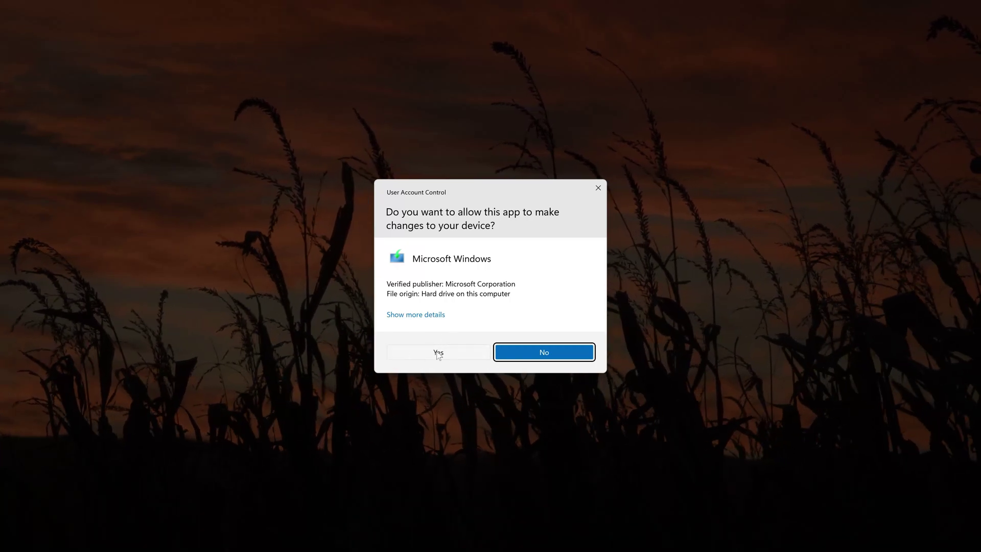
pyautogui.click(437, 351)
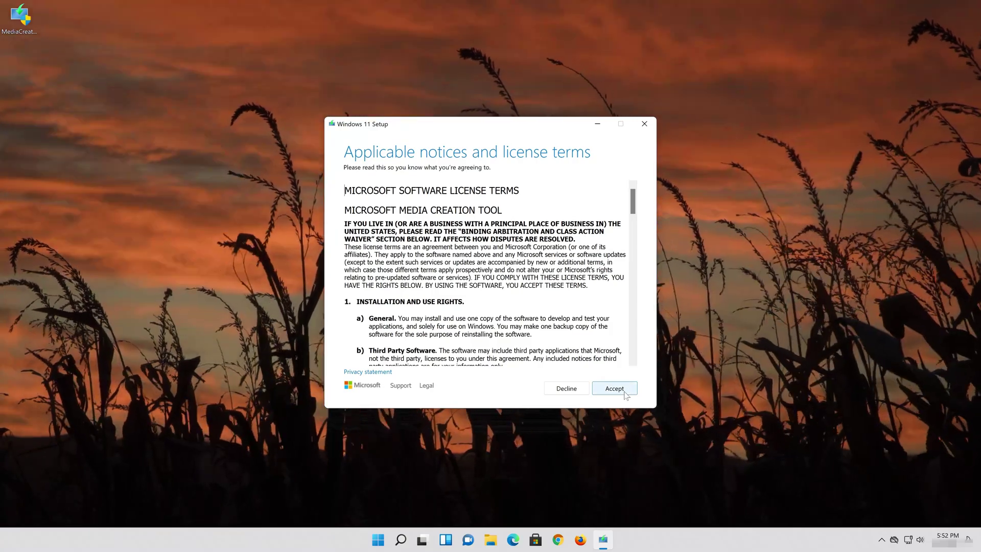
pyautogui.click(624, 392)
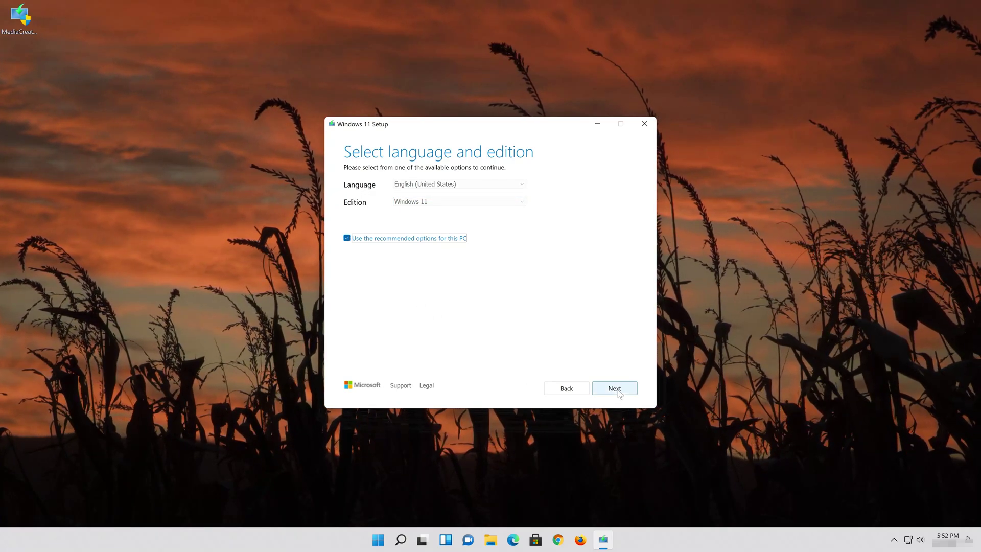
pyautogui.click(618, 391)
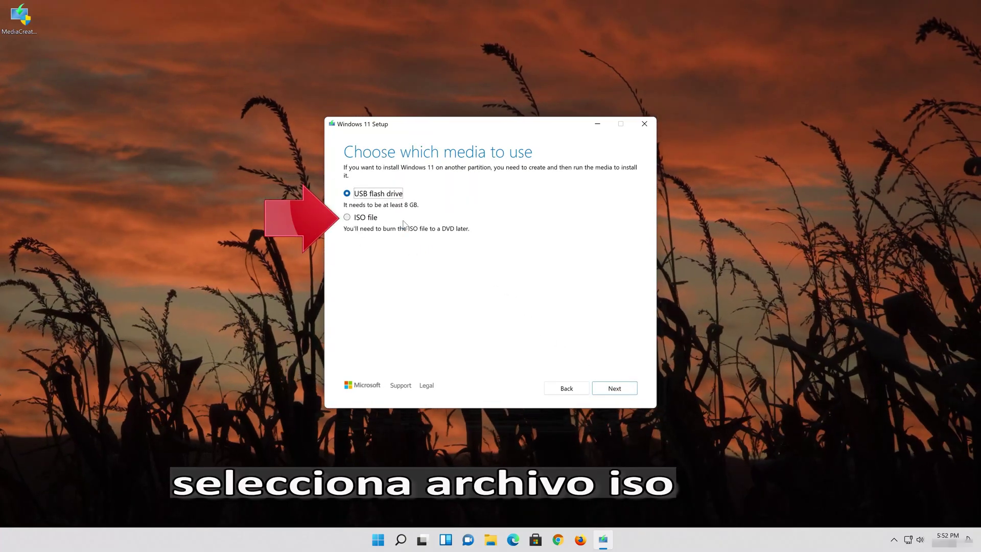
# - Create the installation media as an ISO file saved on the Desktop as Windows 11, and finish the media creation tool
pyautogui.click(349, 219)
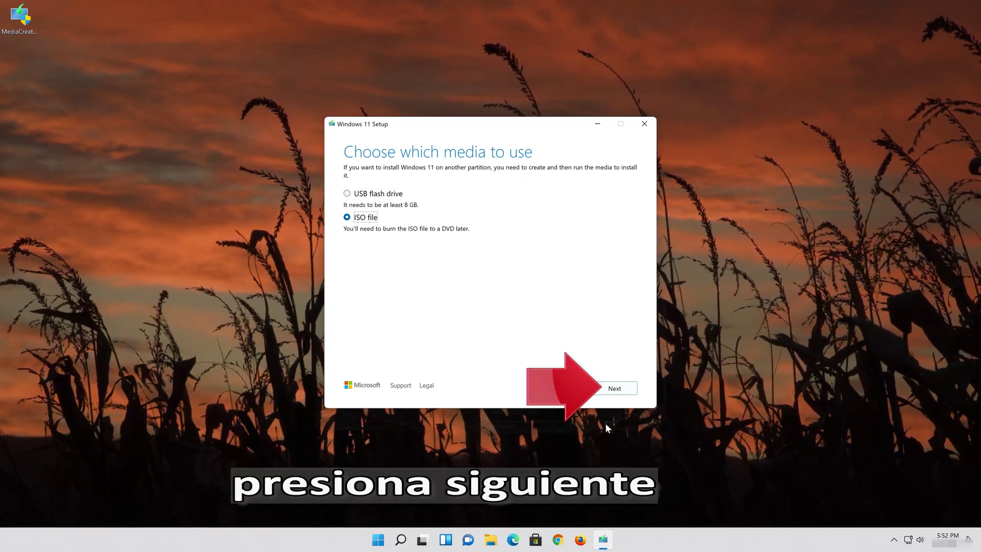
pyautogui.click(616, 388)
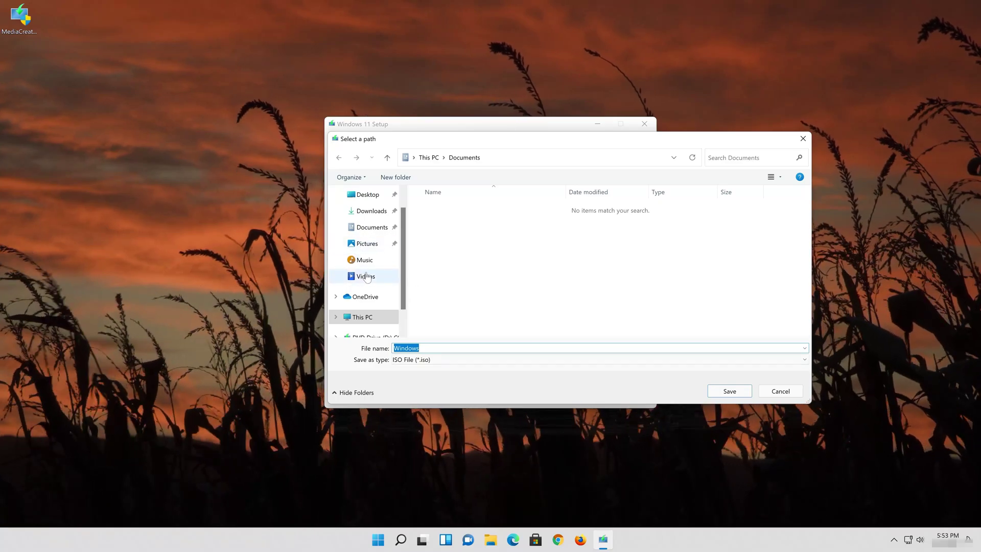
pyautogui.click(372, 194)
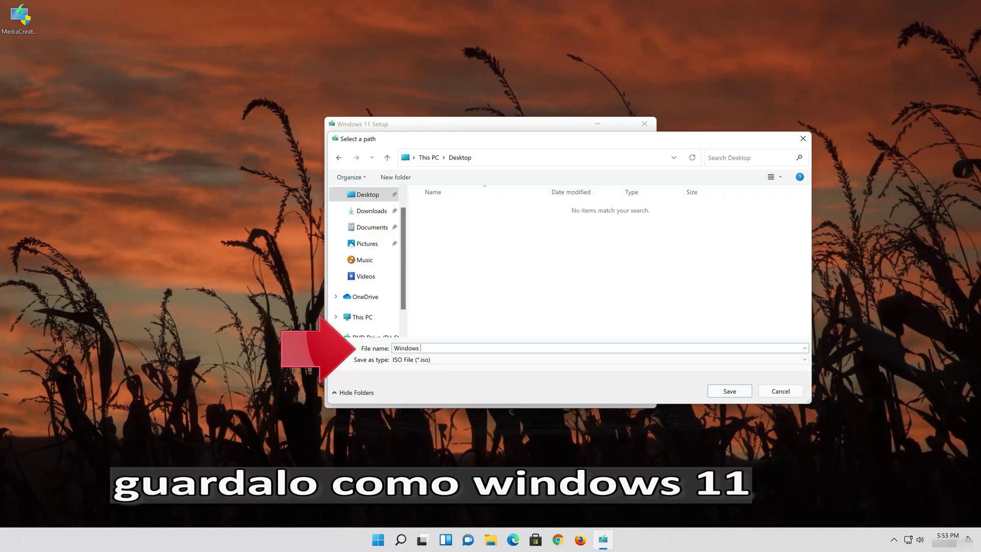
pyautogui.write('11')
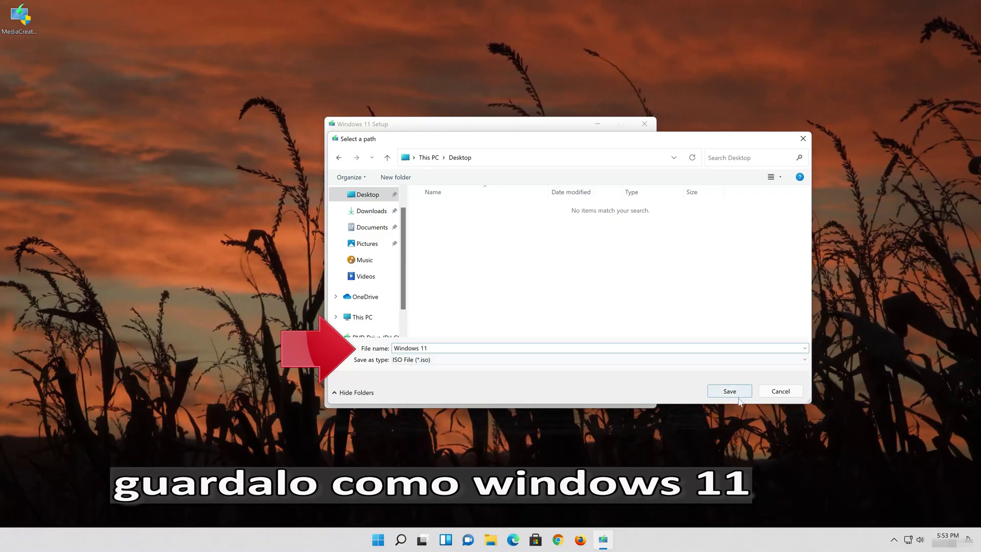
pyautogui.click(739, 395)
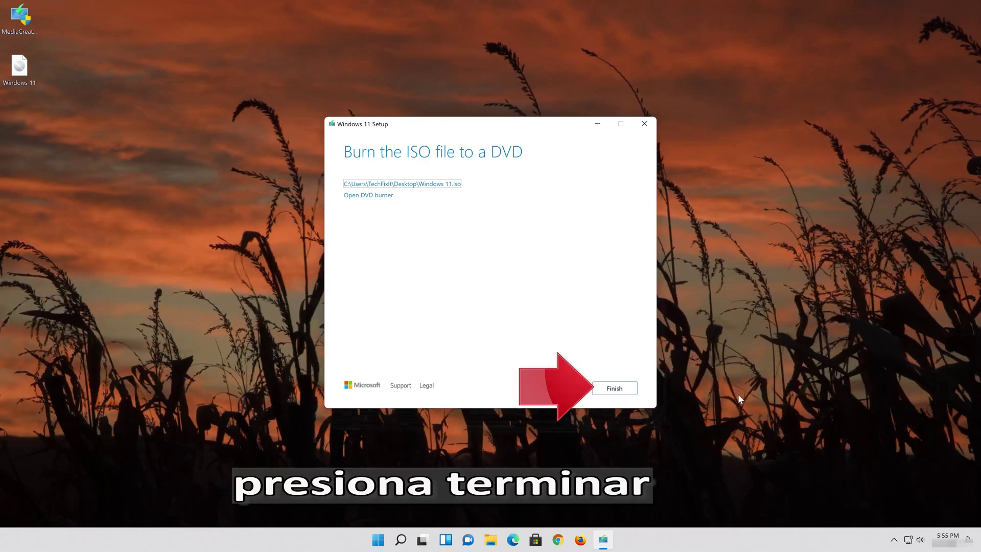
pyautogui.click(615, 389)
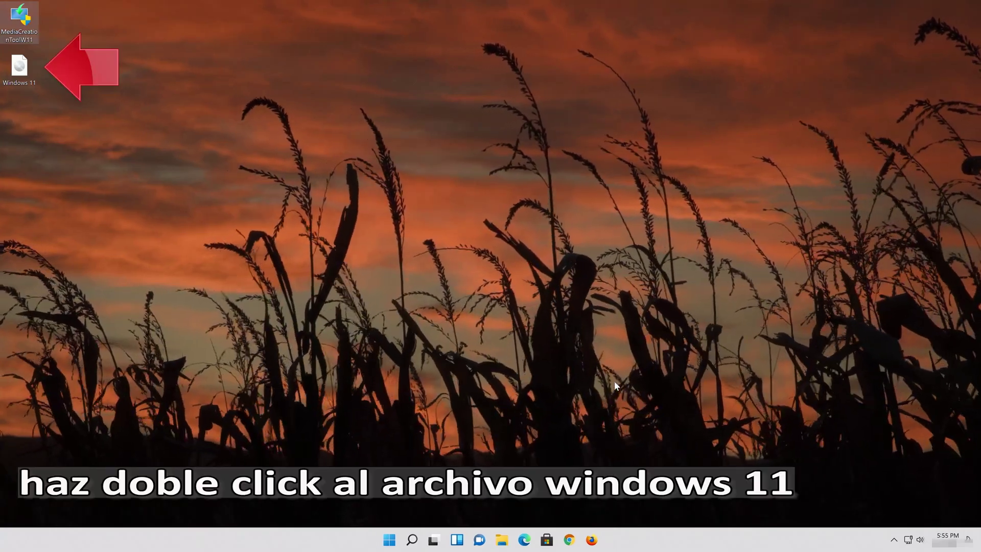
# - Open the Windows 11 ISO from the desktop and launch its setup application, allowing it to make changes
pyautogui.doubleClick(25, 75)
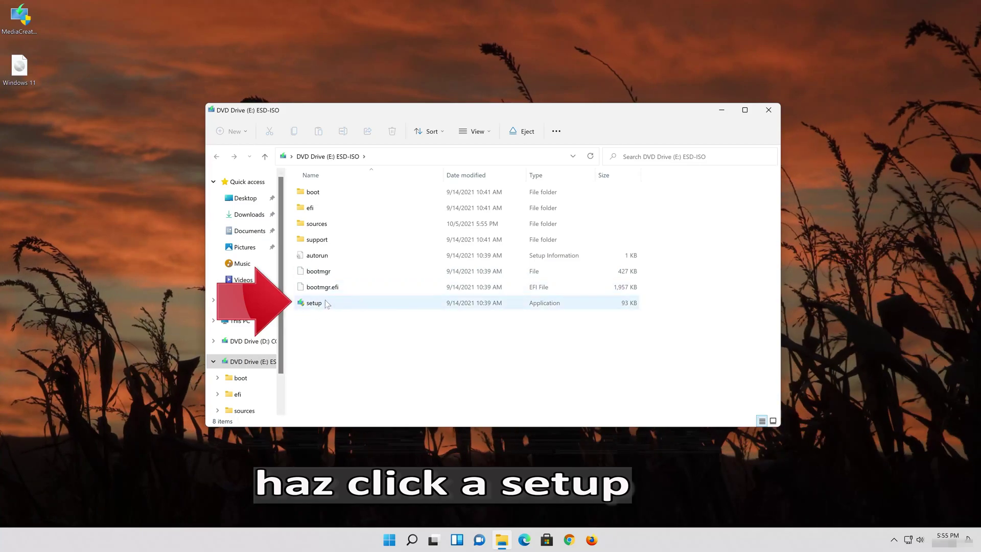
pyautogui.doubleClick(342, 299)
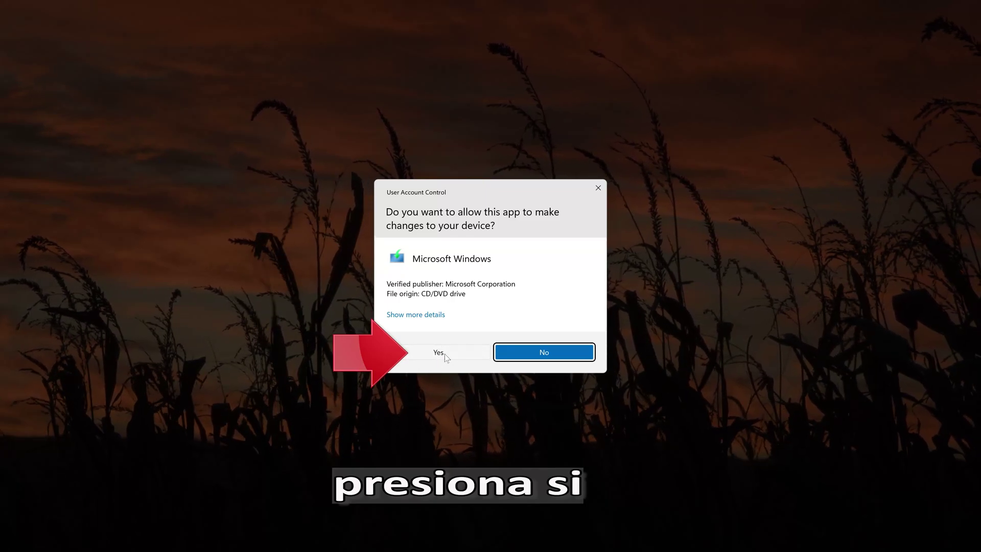
pyautogui.click(439, 353)
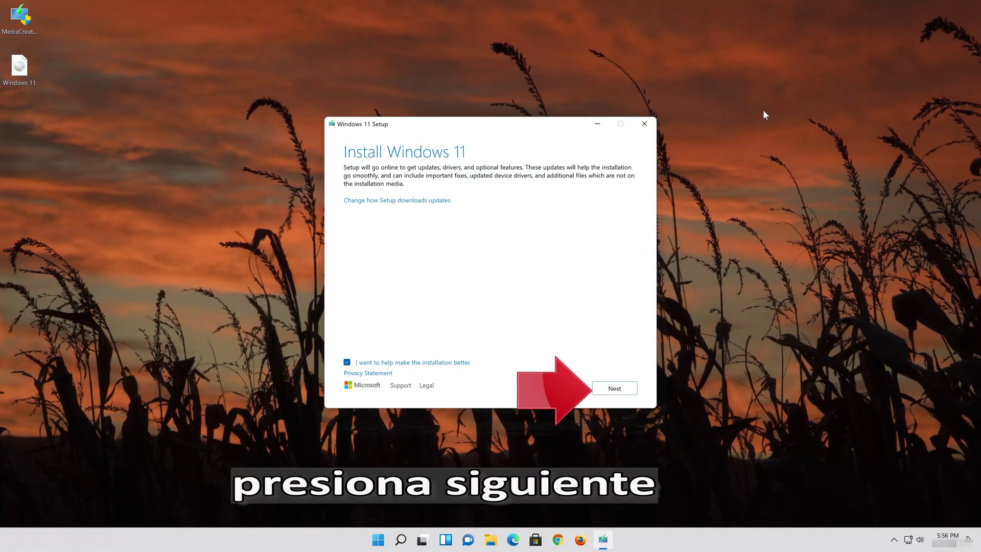
# - Accept the Windows 11 Setup license terms and start installing Windows 11 Pro with personal files and apps kept
pyautogui.click(624, 396)
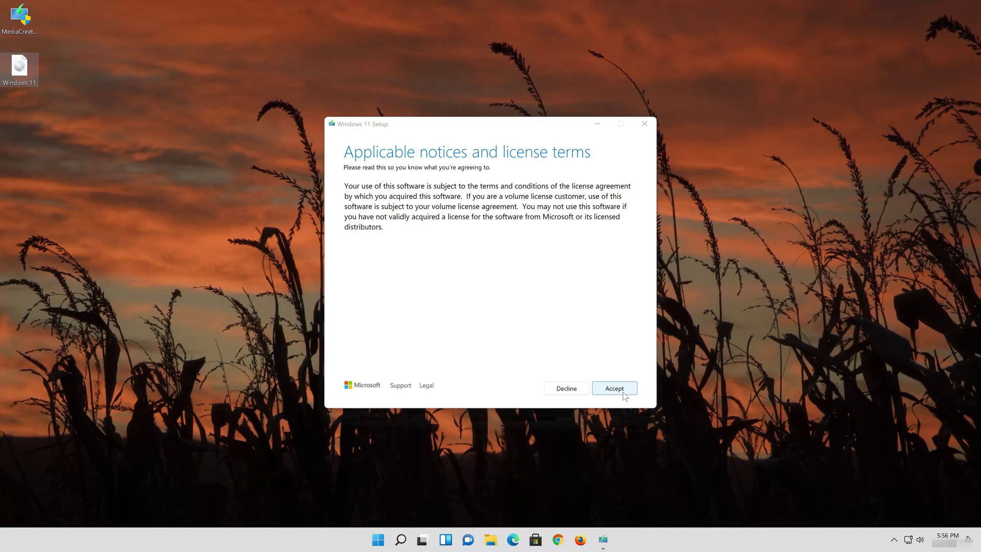
pyautogui.click(621, 395)
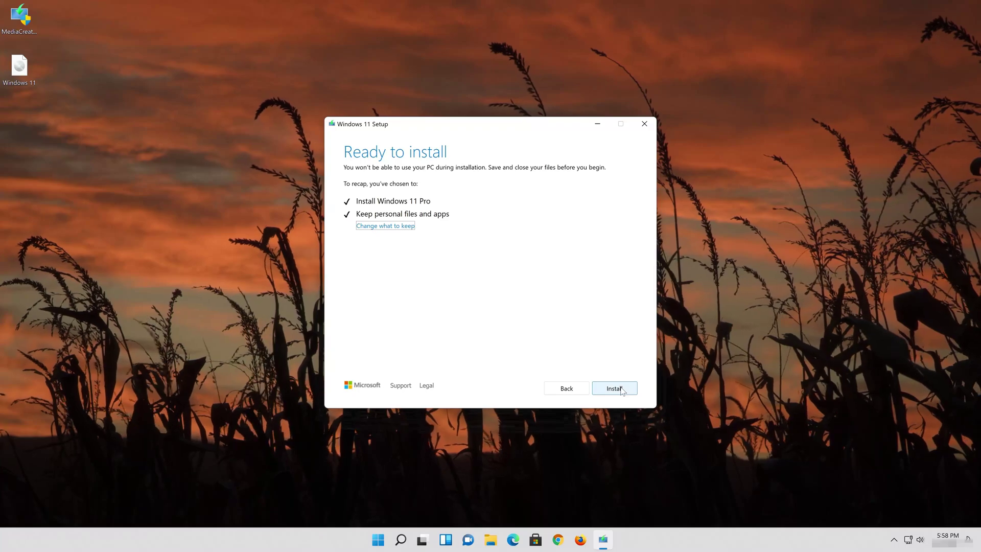
pyautogui.click(618, 389)
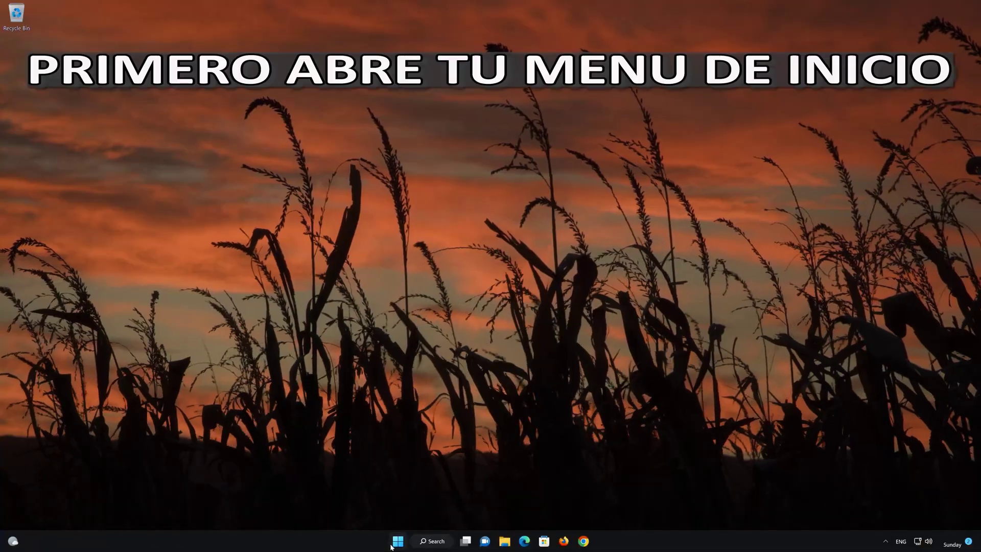
# - Open the other troubleshooters in the system settings and run the Windows Update troubleshooter
pyautogui.press('super')
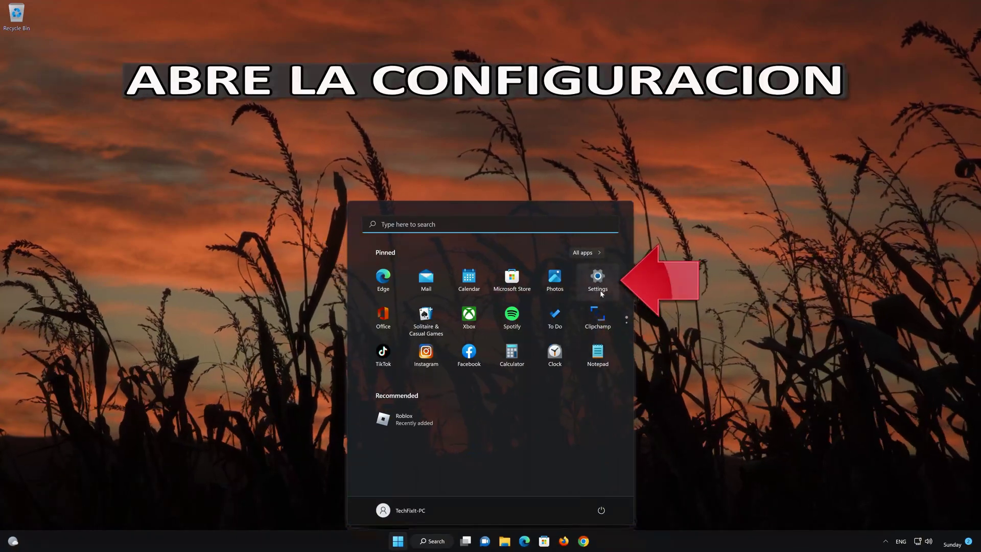
pyautogui.click(598, 280)
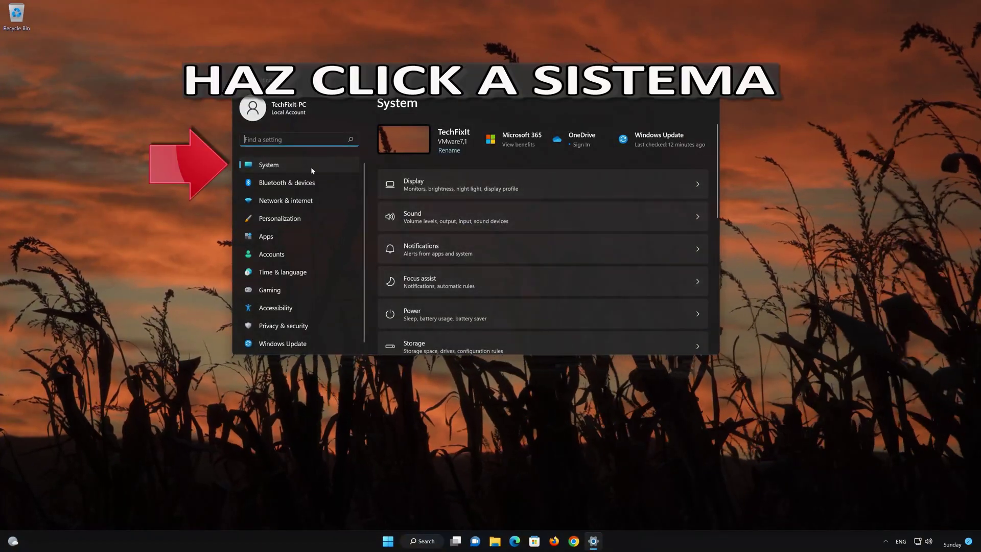
pyautogui.scroll(-3, 450, 216)
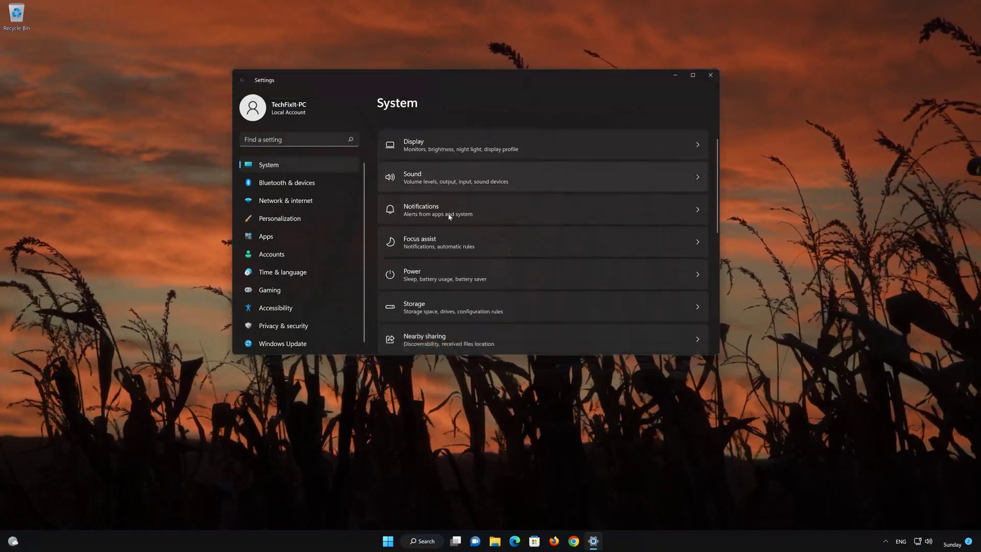
pyautogui.scroll(-2, 450, 216)
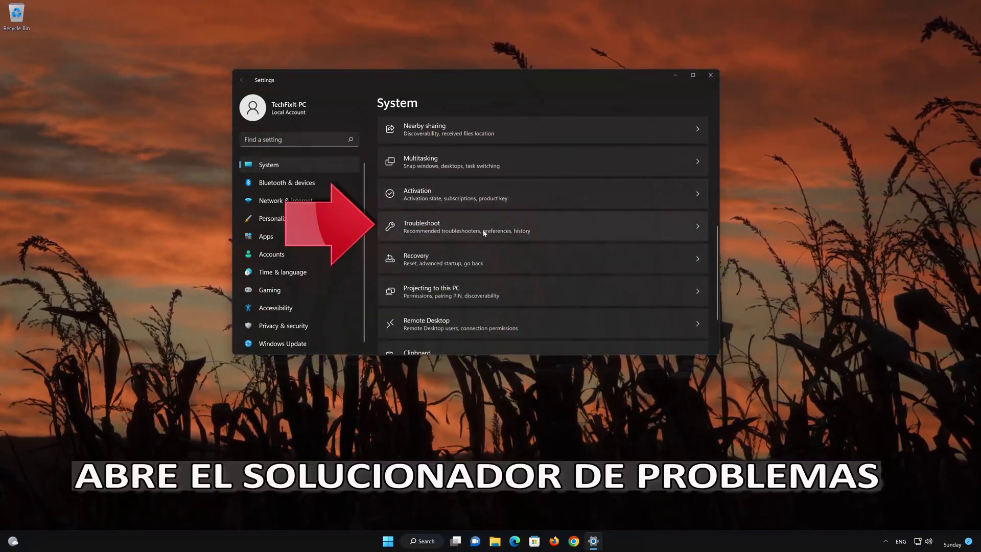
pyautogui.click(509, 226)
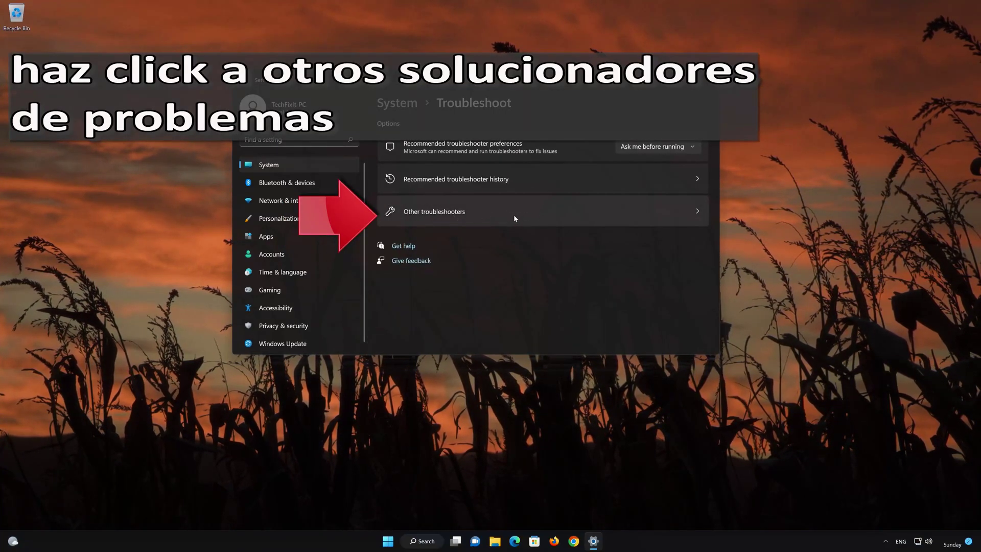
pyautogui.click(515, 217)
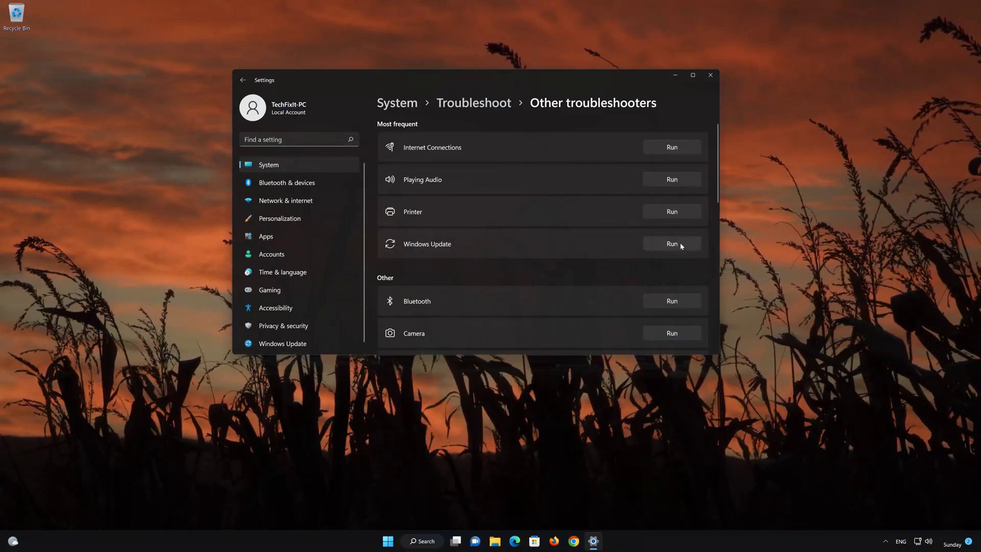
pyautogui.click(679, 245)
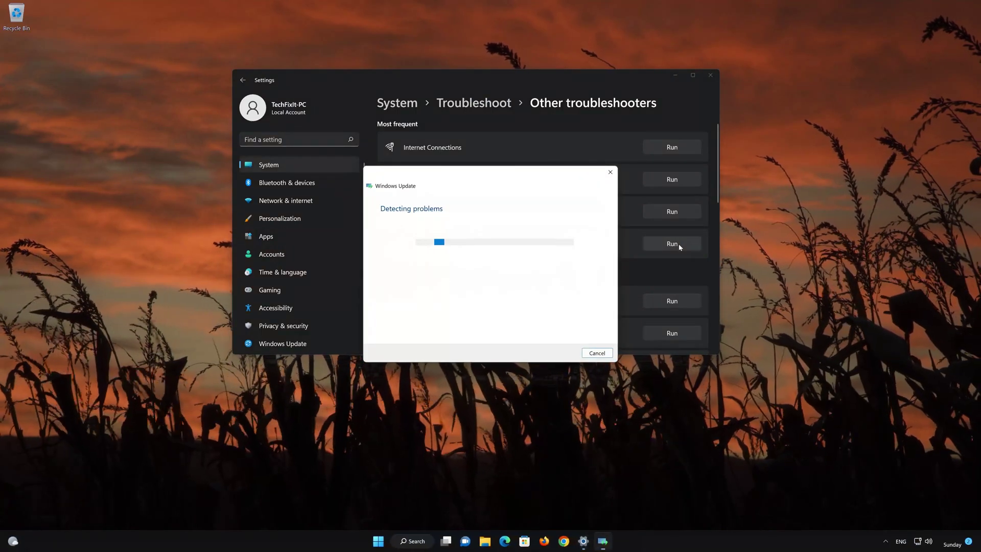